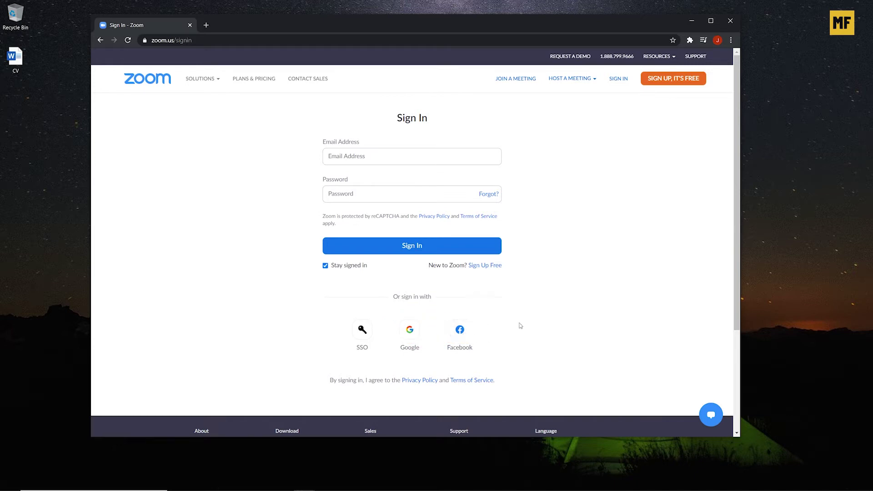
# - Sign in to the Zoom web portal with Google and host a meeting with video off
pyautogui.click(575, 81)
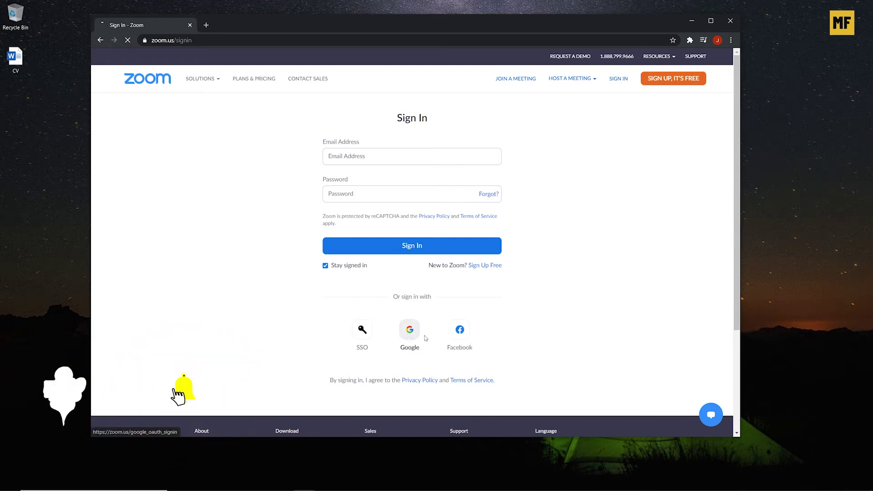
pyautogui.click(410, 334)
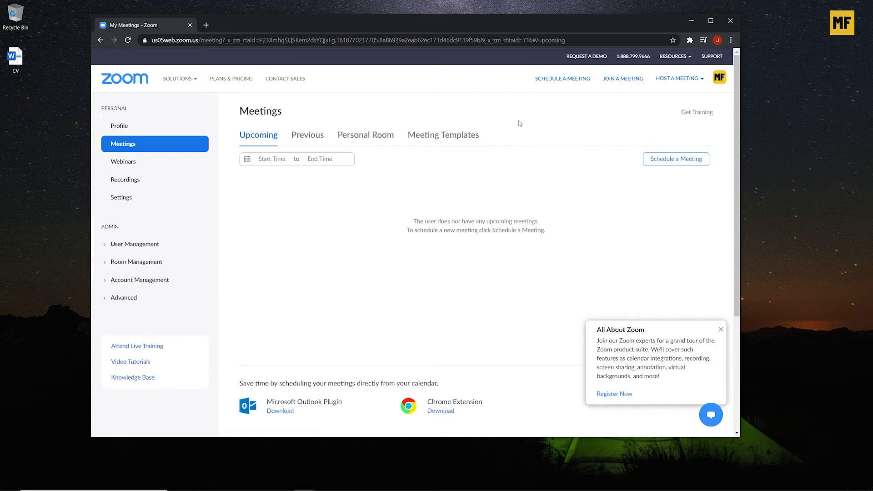
pyautogui.click(671, 79)
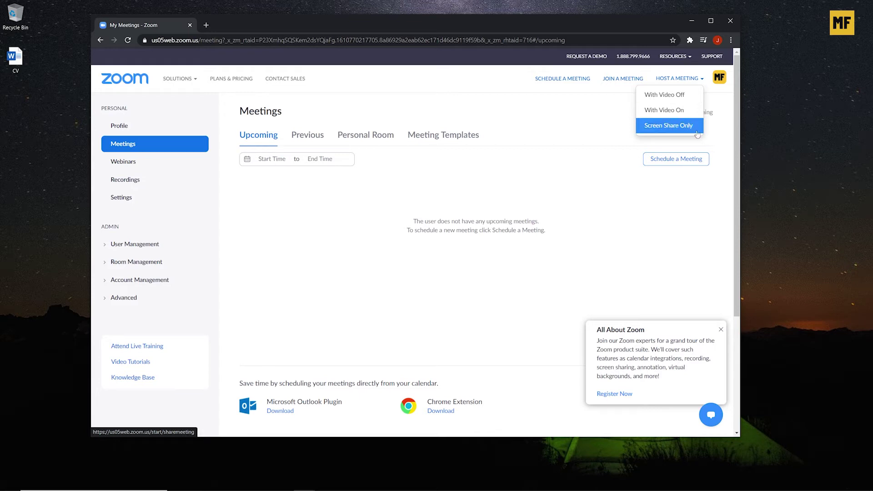
pyautogui.click(676, 95)
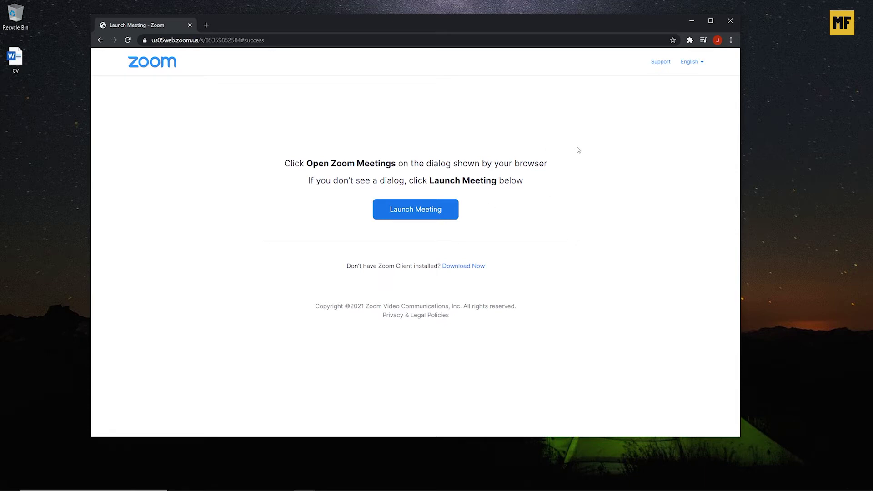
# - Download and run the Zoom desktop installer, then launch the app from its desktop shortcut
pyautogui.click(473, 267)
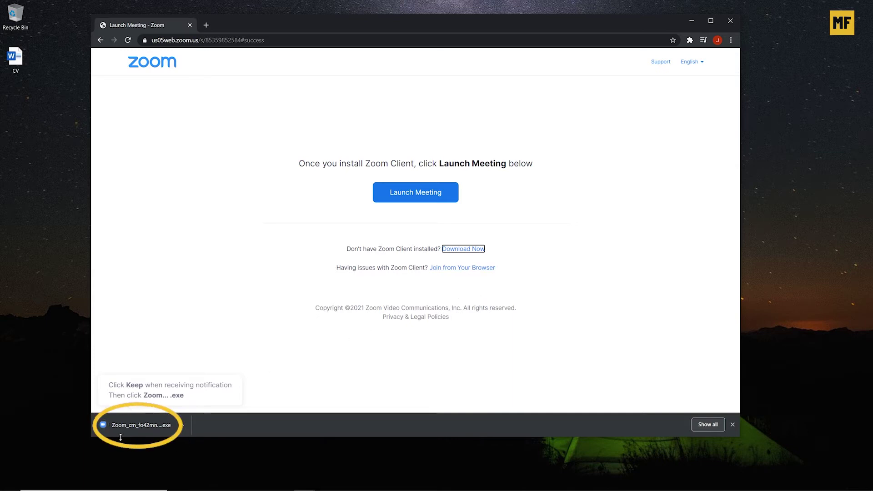
pyautogui.click(139, 426)
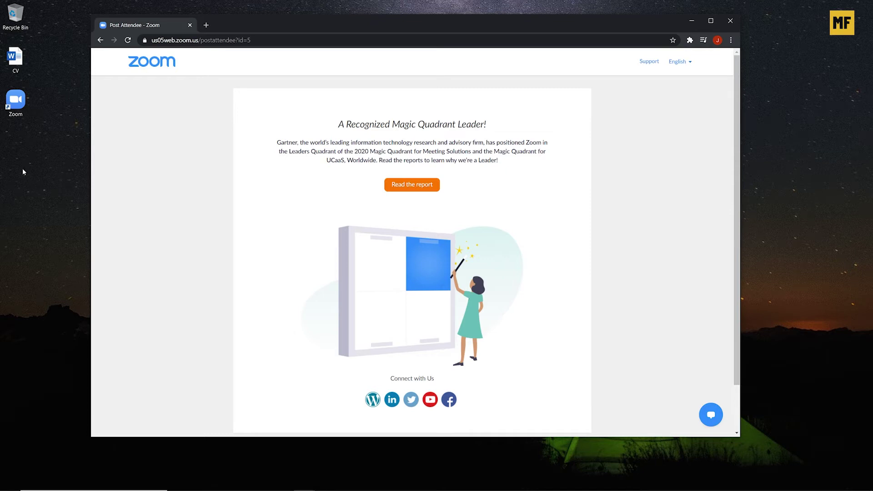
pyautogui.doubleClick(17, 107)
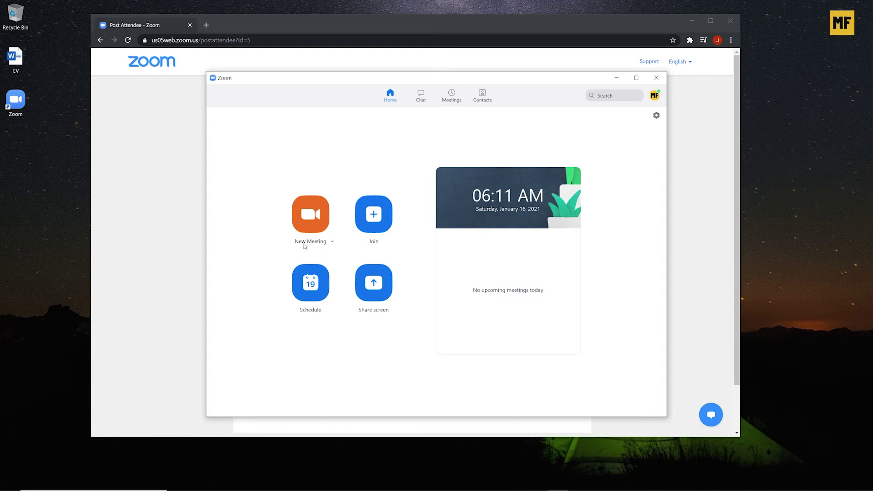
# - Uncheck Start with video, start a new meeting and join with computer audio
pyautogui.click(332, 244)
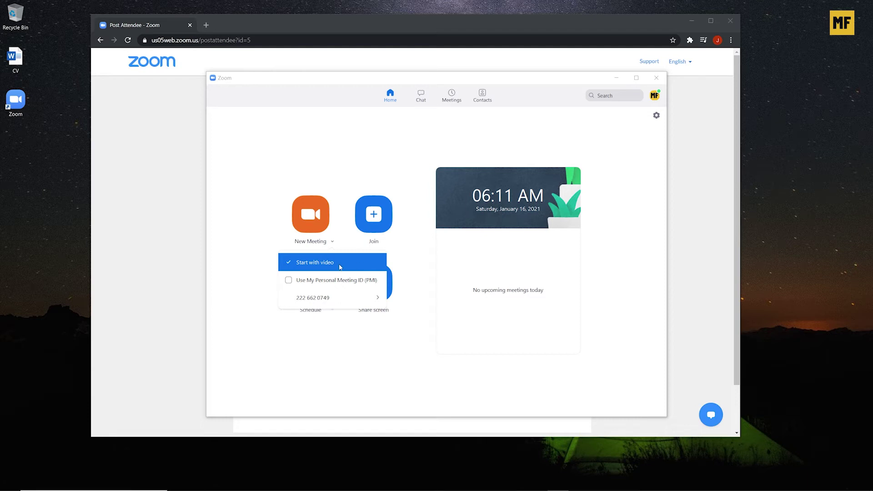
pyautogui.click(289, 263)
pyautogui.click(267, 249)
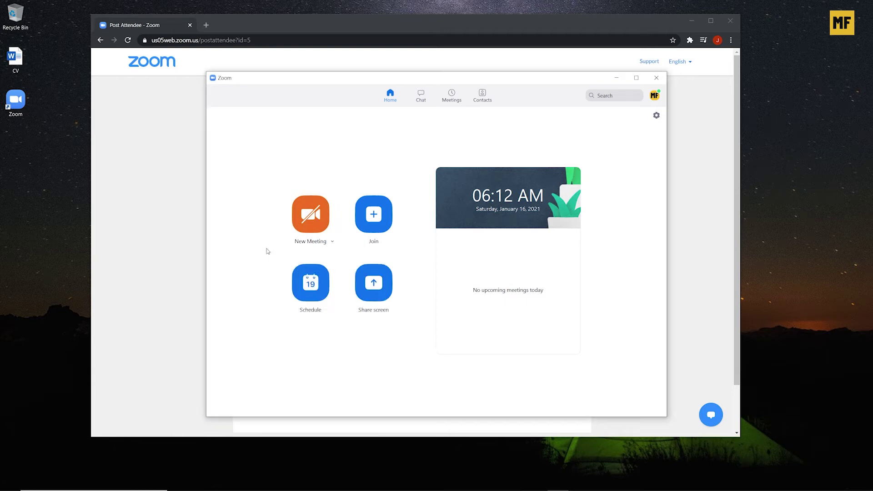
pyautogui.click(315, 229)
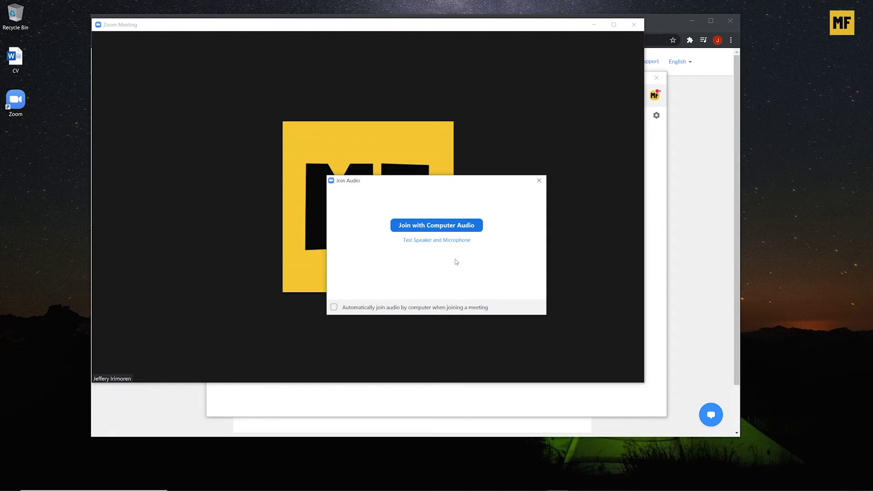
pyautogui.click(440, 227)
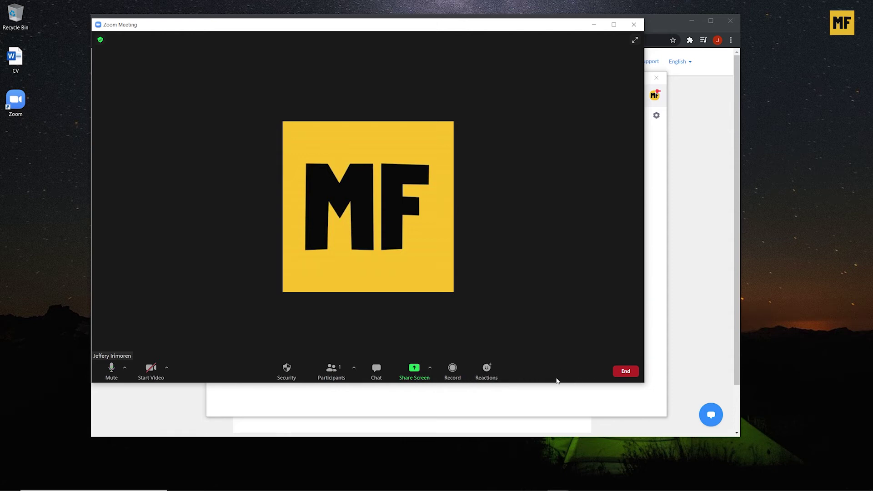
# - Mute and unmute the microphone, then check the audio and camera device menus
pyautogui.click(111, 371)
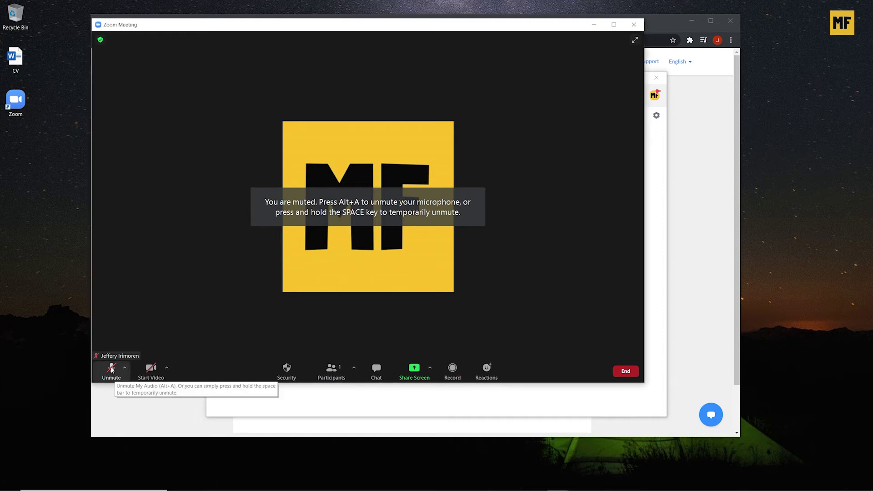
pyautogui.click(112, 370)
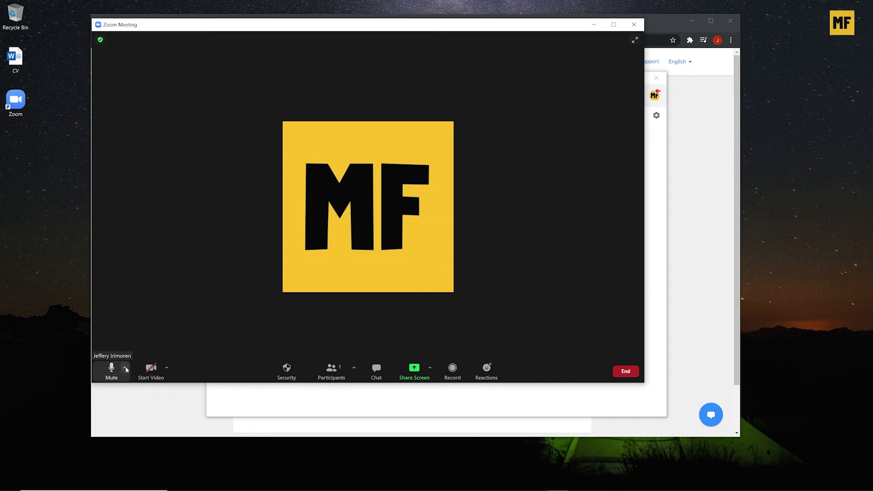
pyautogui.click(126, 369)
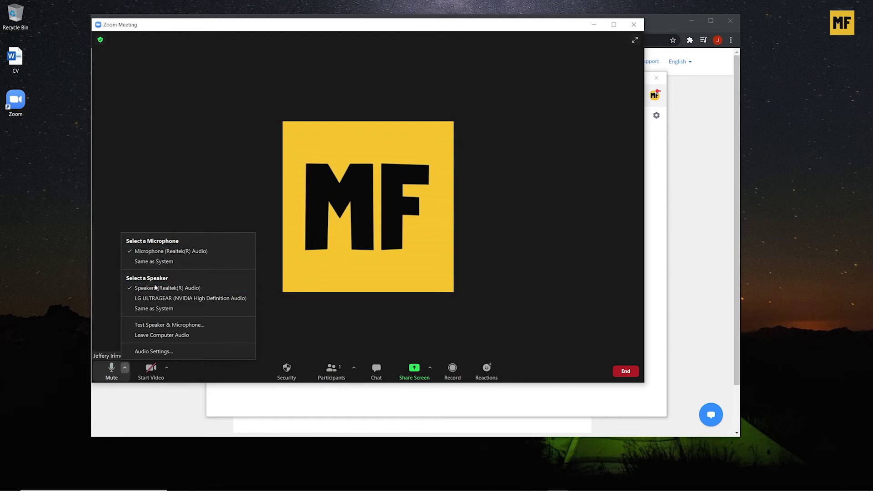
pyautogui.click(203, 380)
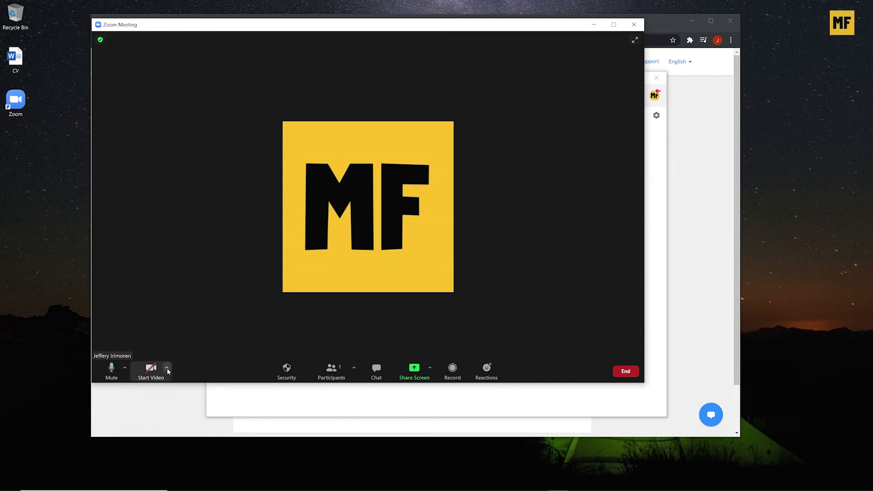
pyautogui.click(168, 368)
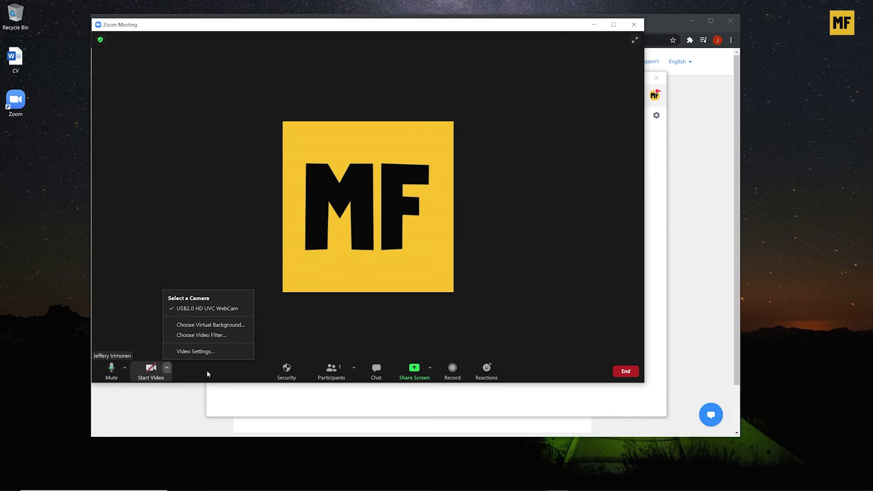
pyautogui.click(251, 372)
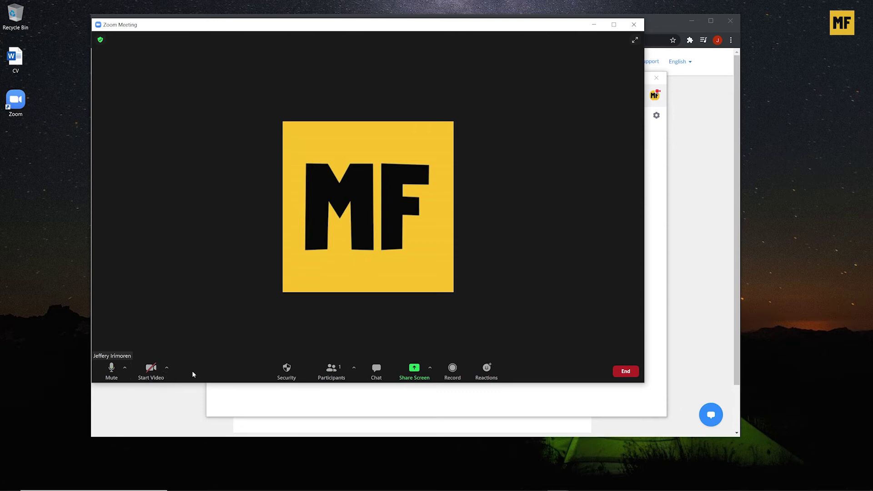
# - Show the participants list, mute and unmute yourself there, and check your More options
pyautogui.click(335, 372)
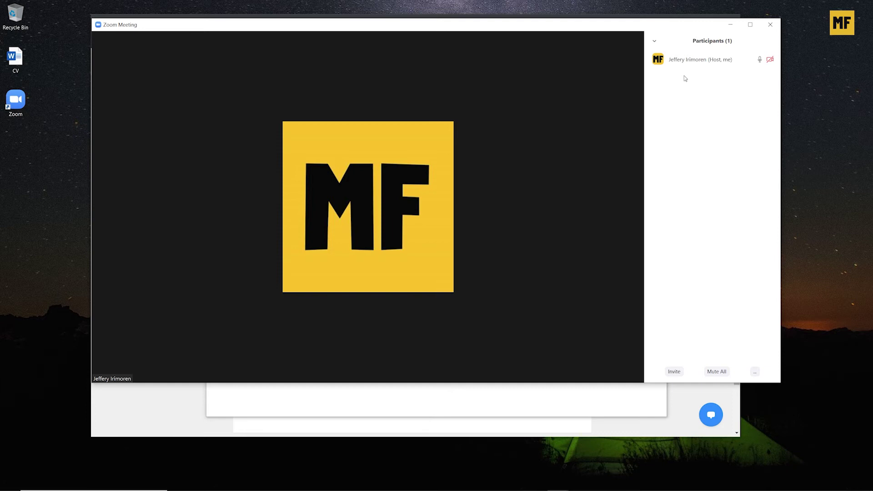
pyautogui.moveTo(694, 59)
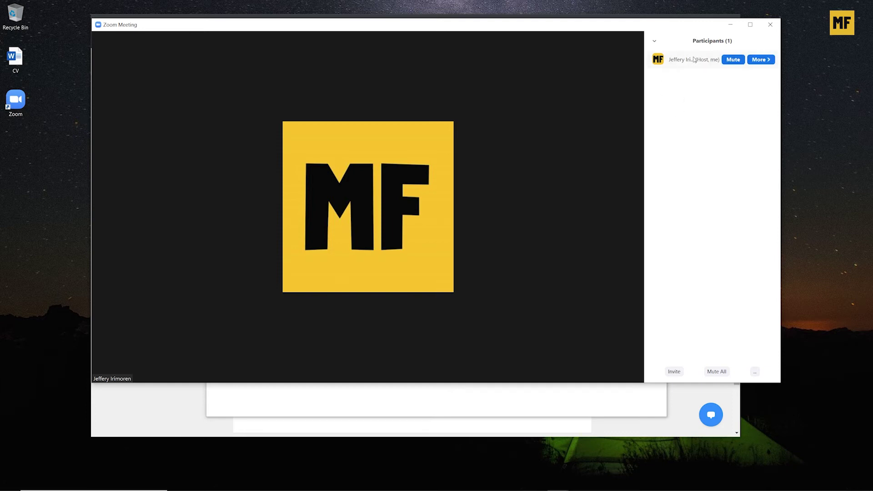
pyautogui.click(731, 61)
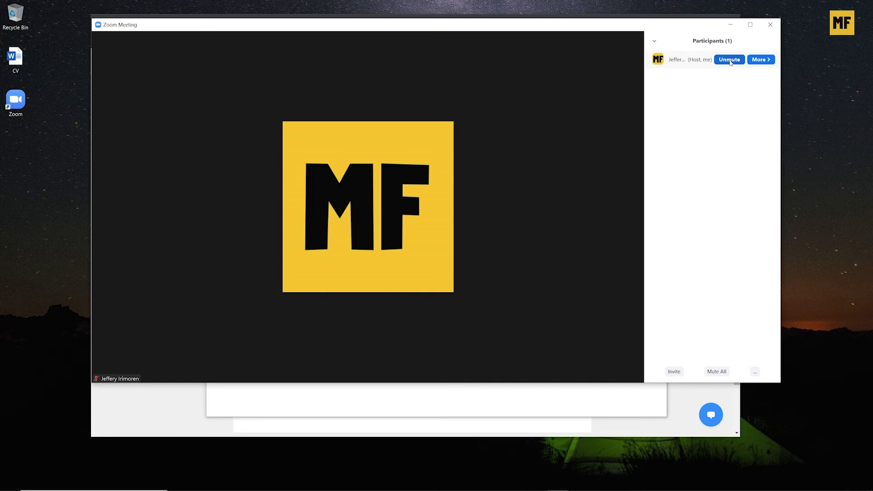
pyautogui.click(733, 61)
pyautogui.click(767, 62)
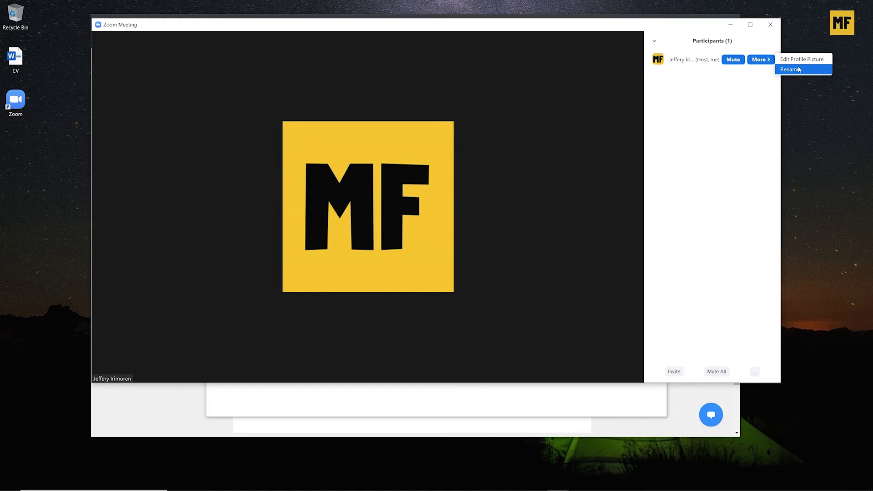
pyautogui.click(719, 106)
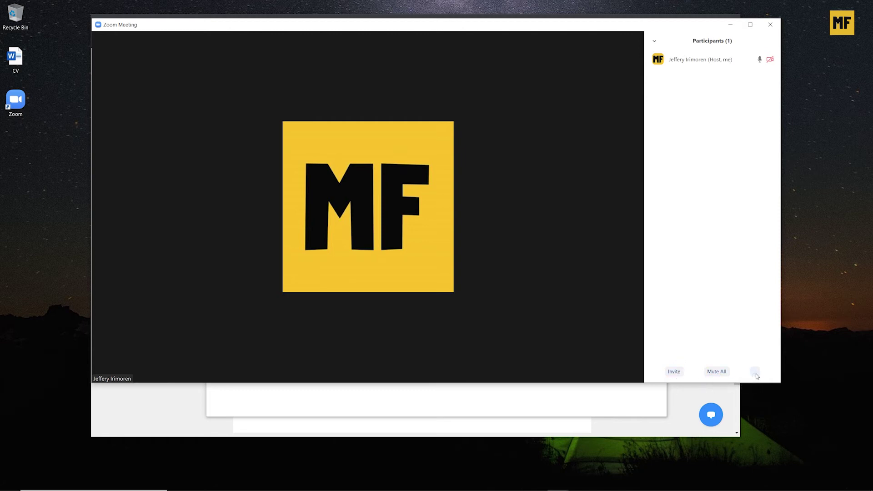
pyautogui.click(674, 372)
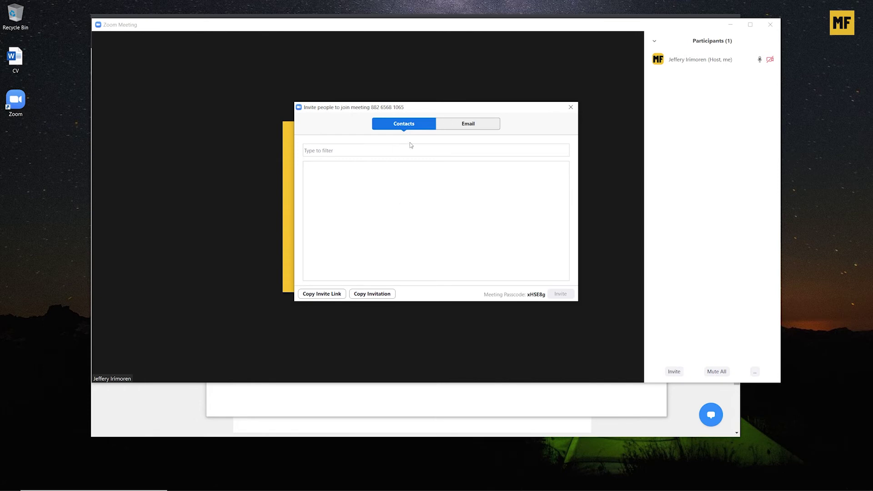
# - Copy the full meeting invitation from the Invite window's Email tab
pyautogui.click(471, 126)
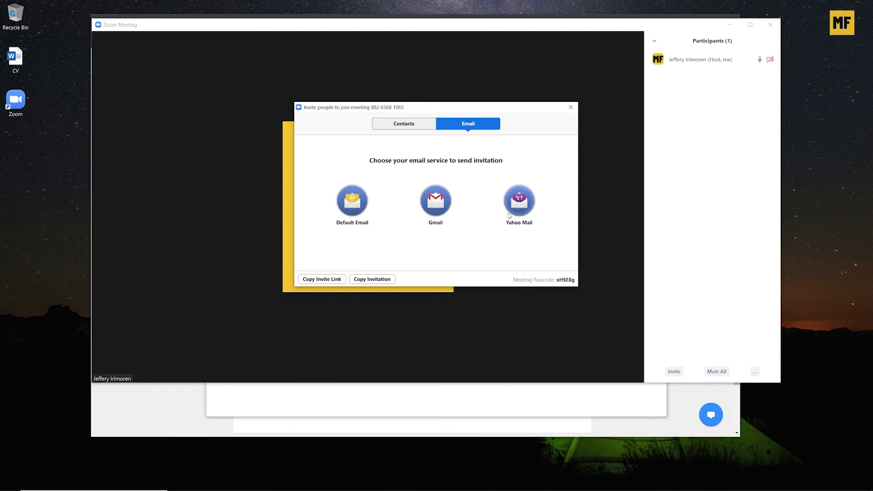
pyautogui.click(371, 280)
# - Paste the meeting invitation into a new Notepad note at the top-left, then minimize it
pyautogui.moveTo(448, 486)
pyautogui.click(537, 487)
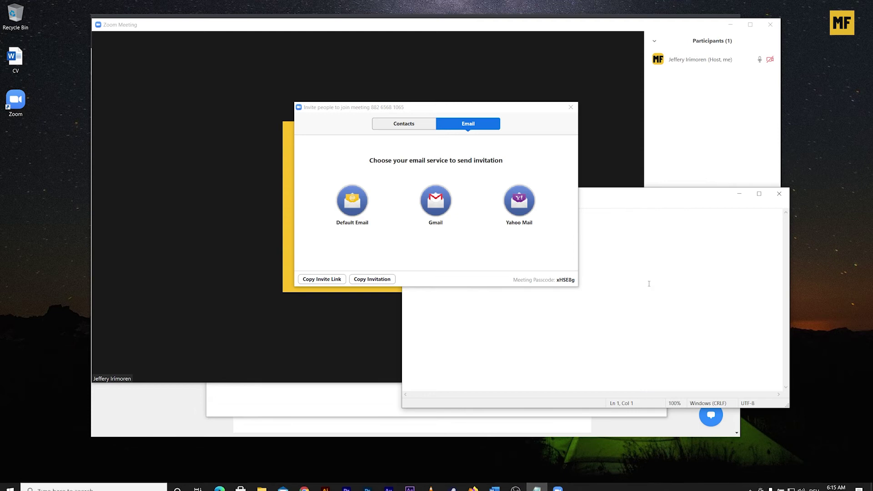
pyautogui.moveTo(620, 198); pyautogui.dragTo(244, 73)
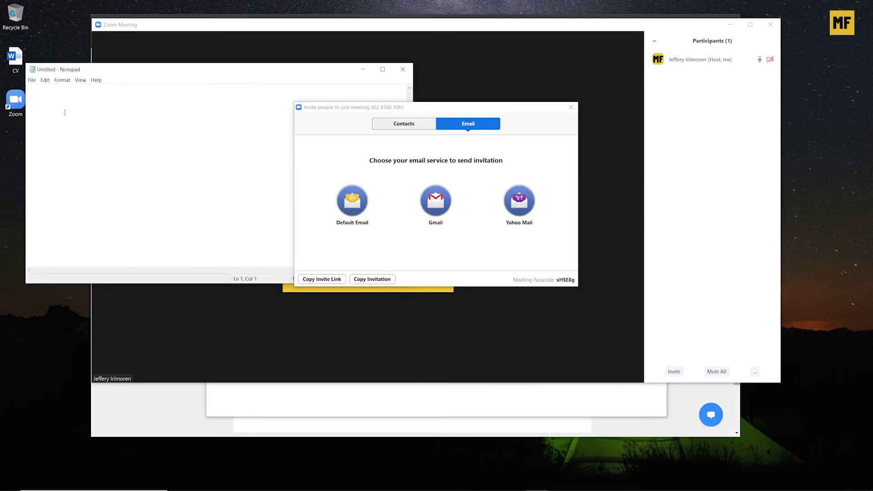
pyautogui.hotkey('ctrl', 'v')
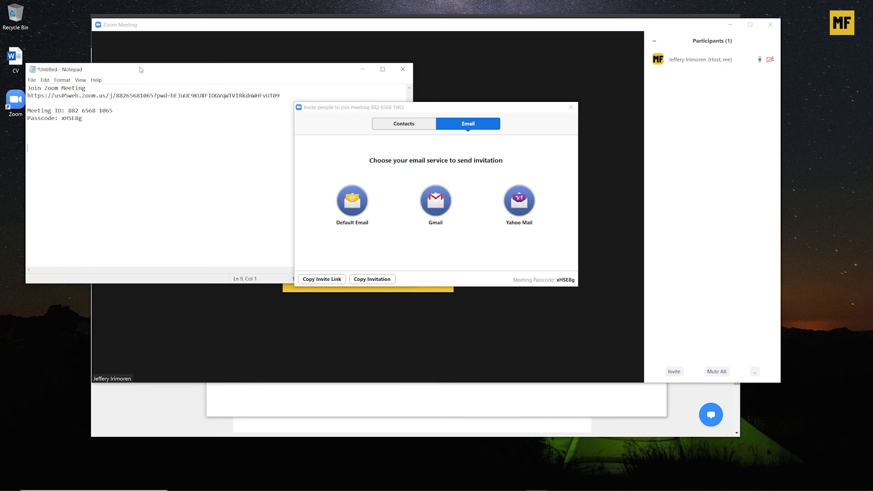
pyautogui.click(363, 69)
# - Close the Invite window and dismiss the Mute All prompt without muting anyone
pyautogui.click(407, 129)
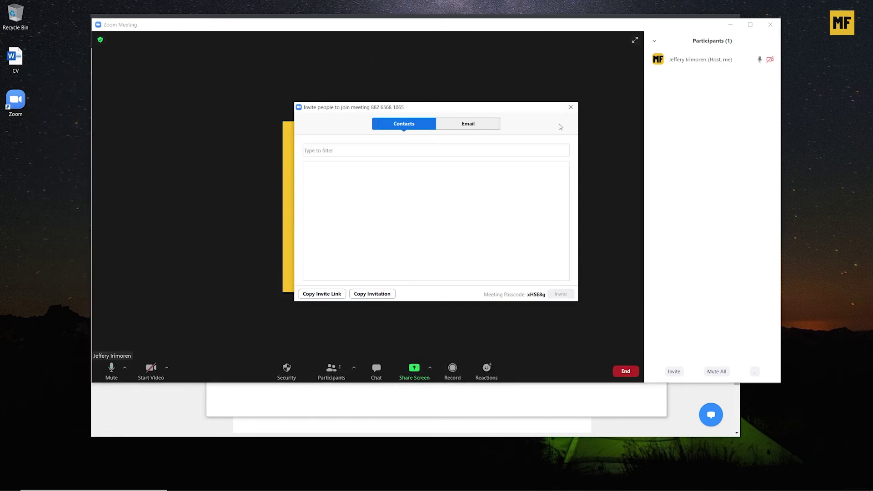
pyautogui.click(475, 129)
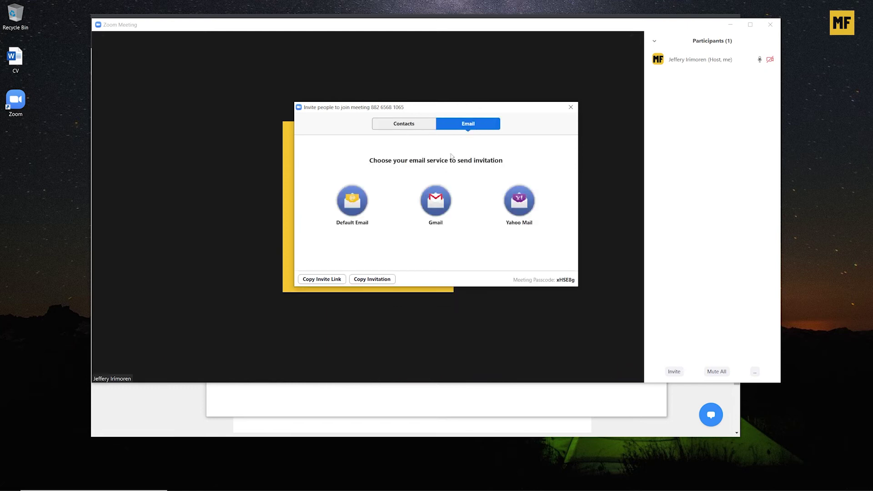
pyautogui.click(571, 108)
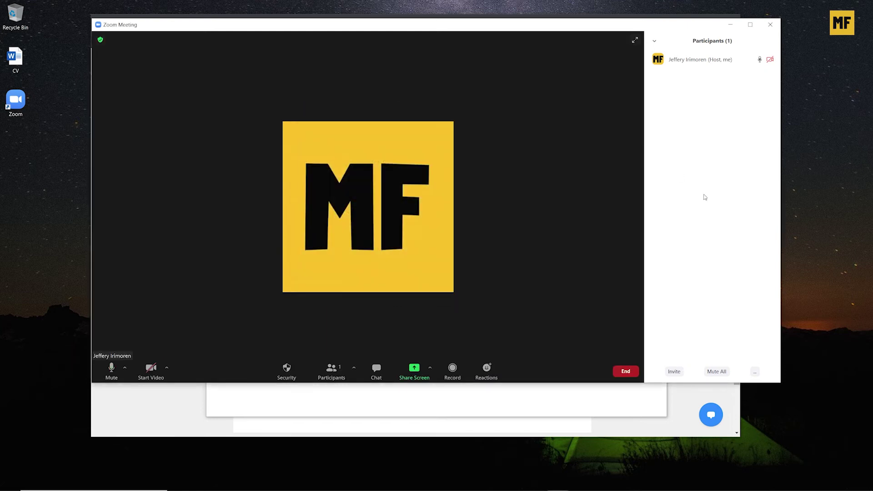
pyautogui.click(722, 374)
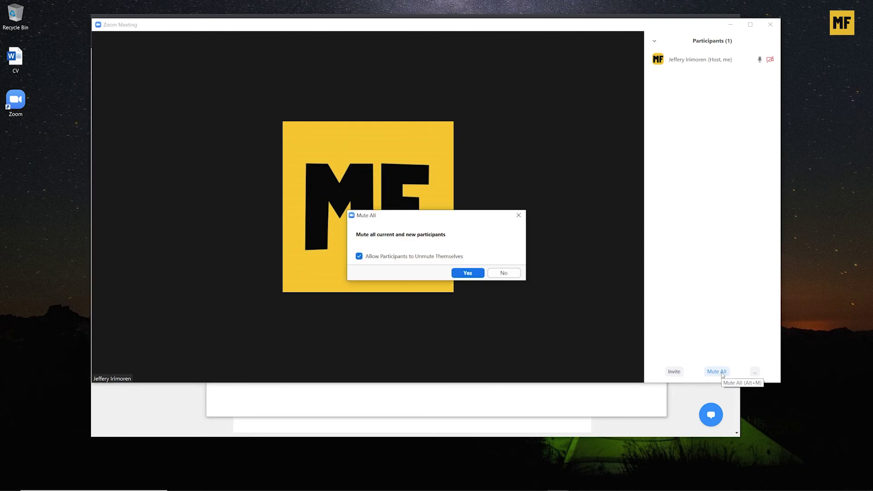
pyautogui.click(520, 217)
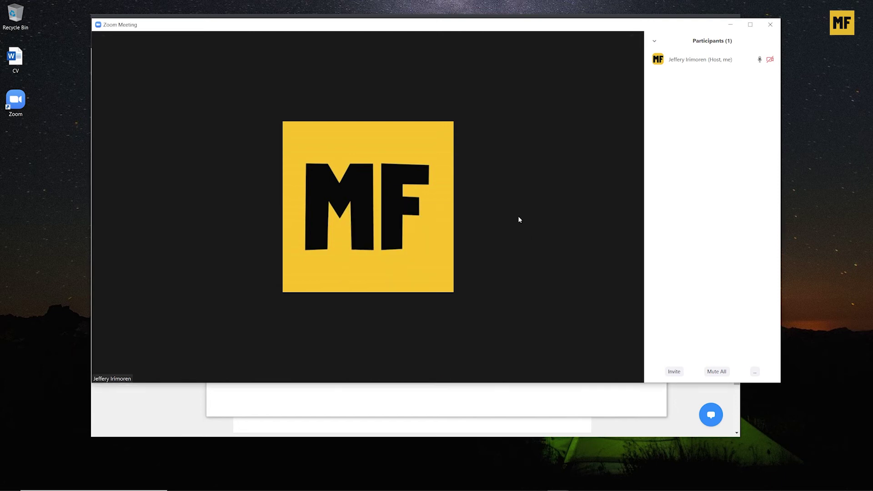
pyautogui.click(755, 372)
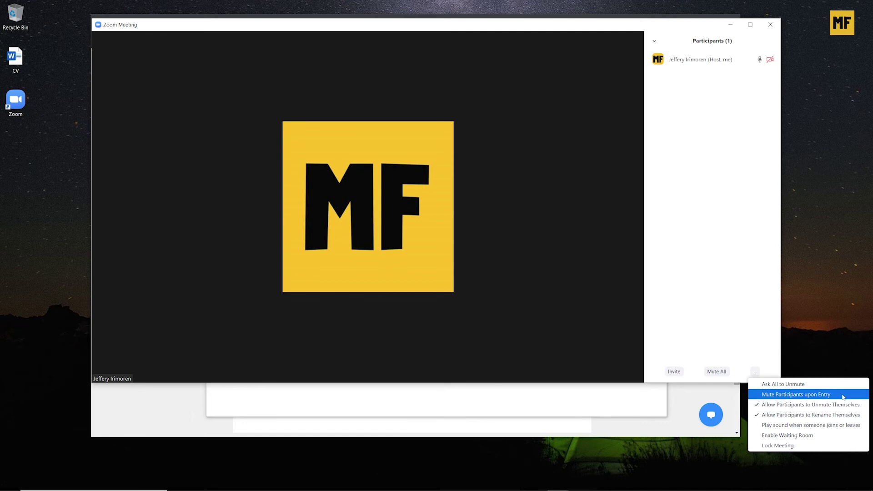
pyautogui.click(700, 282)
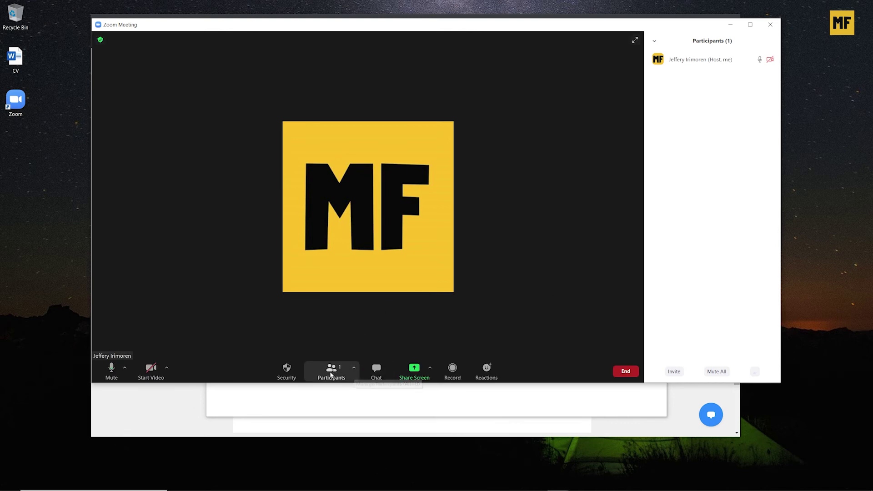
# - Show the meeting chat addressed to Everyone and review its recipient and permission options
pyautogui.click(375, 370)
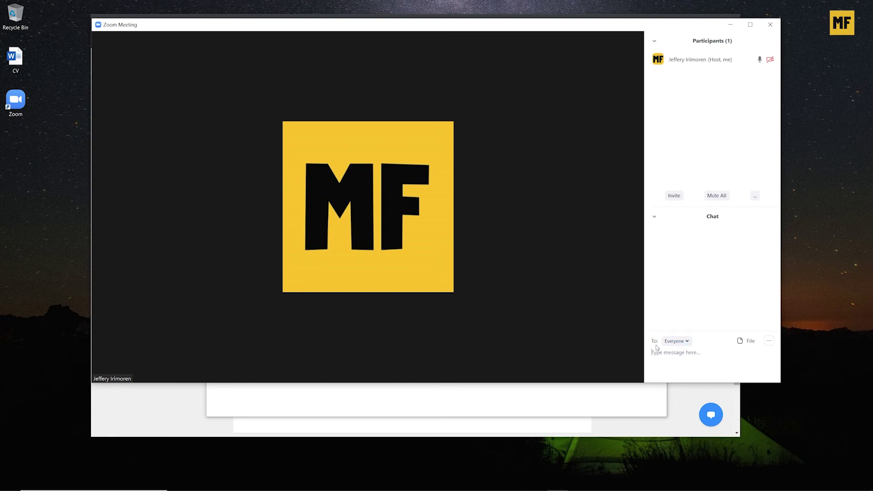
pyautogui.click(689, 342)
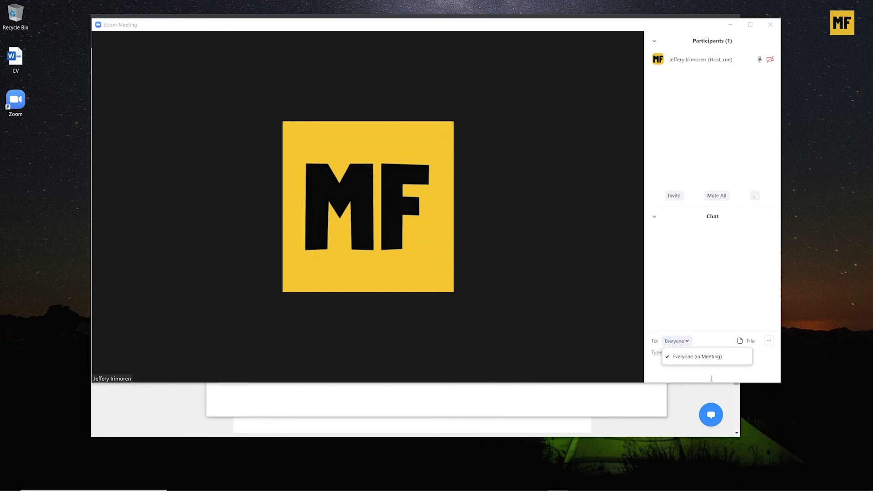
pyautogui.click(654, 362)
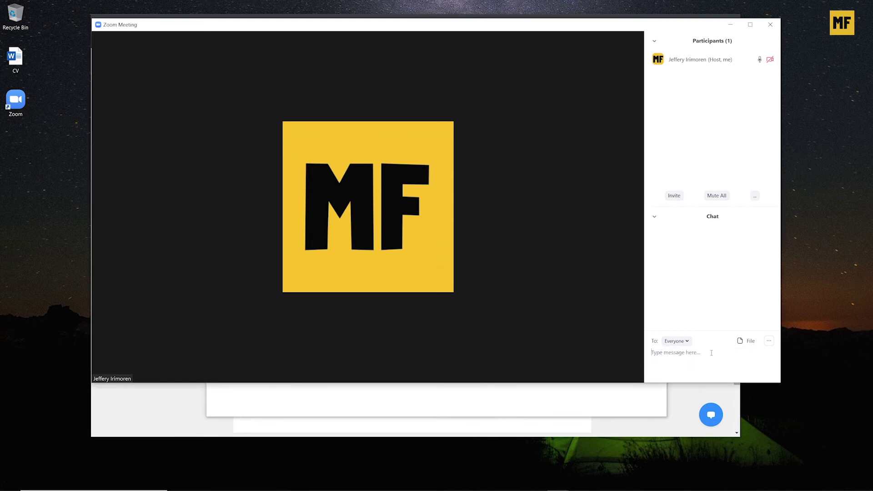
pyautogui.click(769, 342)
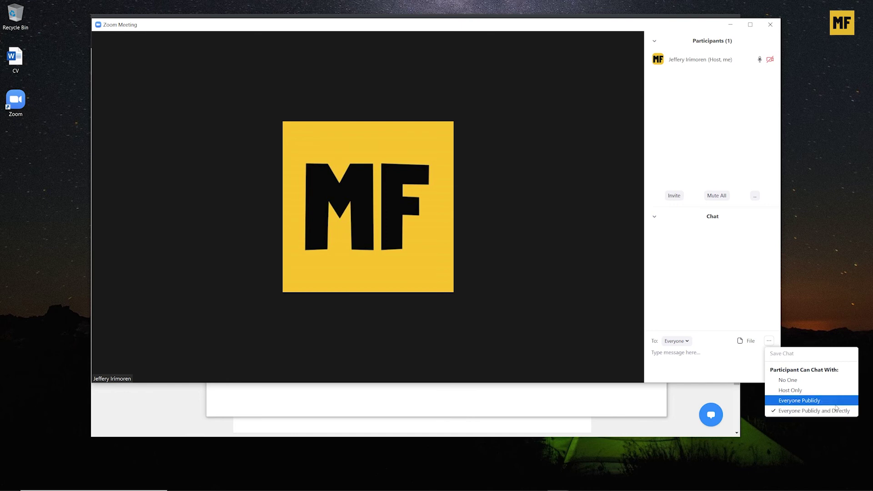
pyautogui.click(739, 306)
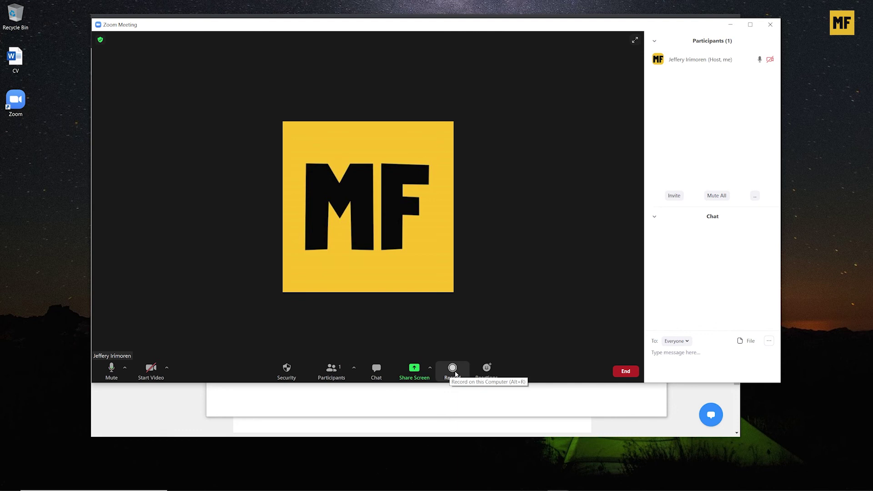
# - Send a Clap reaction, then bring up the End meeting choices
pyautogui.click(488, 371)
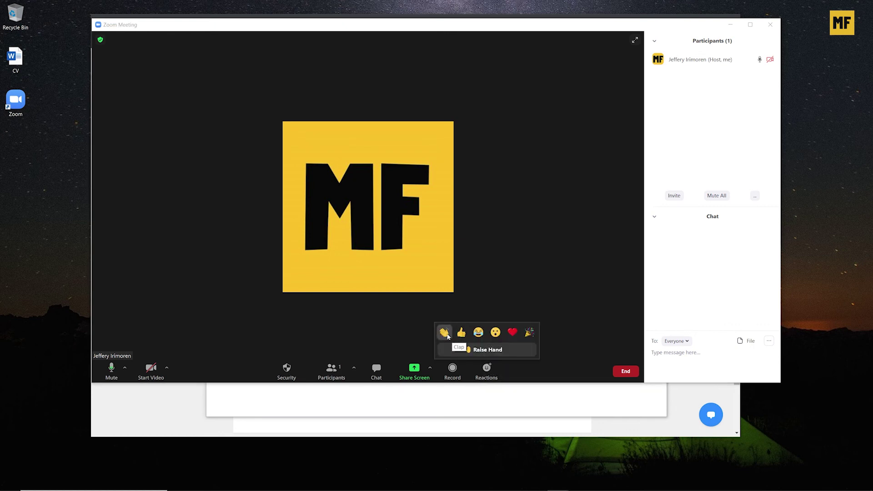
pyautogui.click(450, 335)
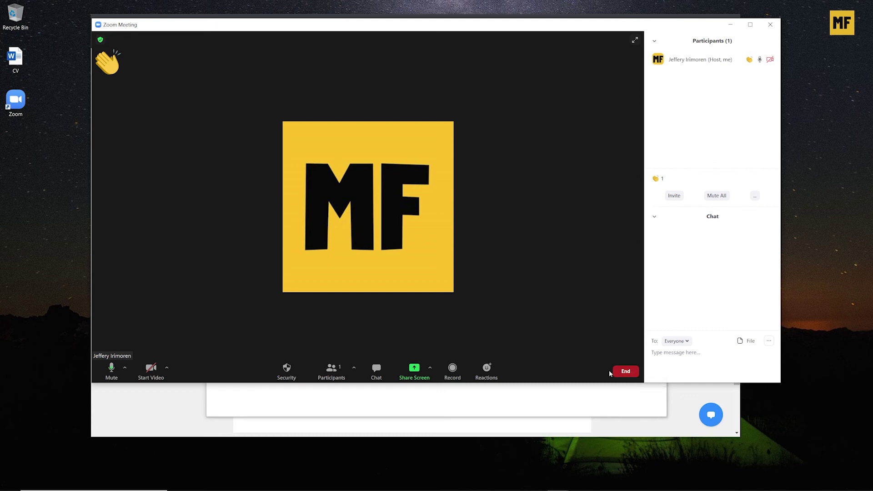
pyautogui.click(623, 372)
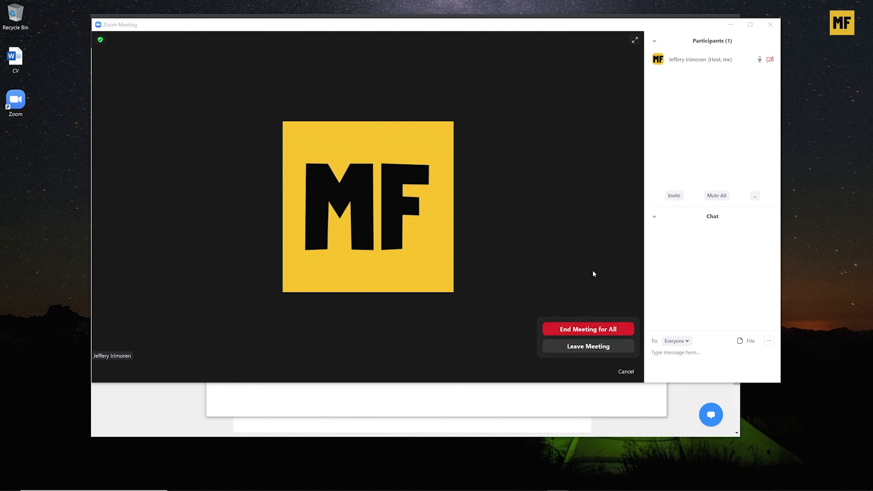
# - End the meeting for all participants, returning to the Zoom Home screen
pyautogui.click(599, 331)
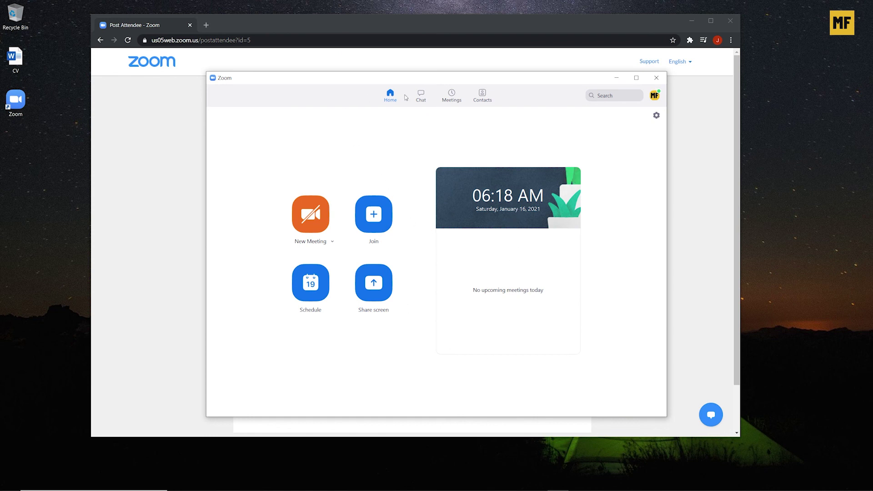
pyautogui.click(422, 101)
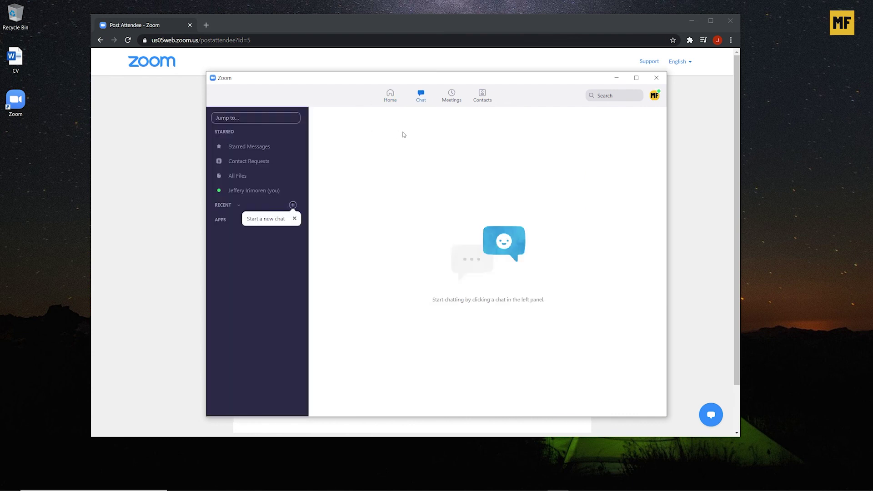
pyautogui.click(452, 95)
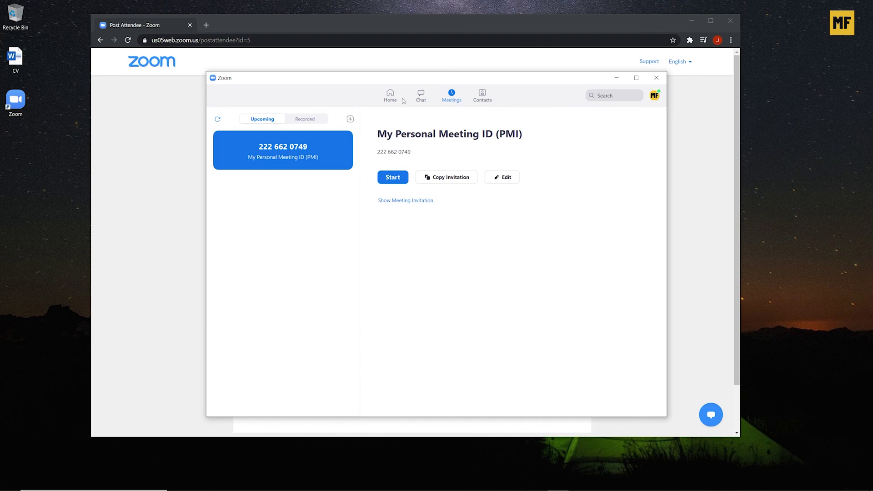
pyautogui.click(483, 99)
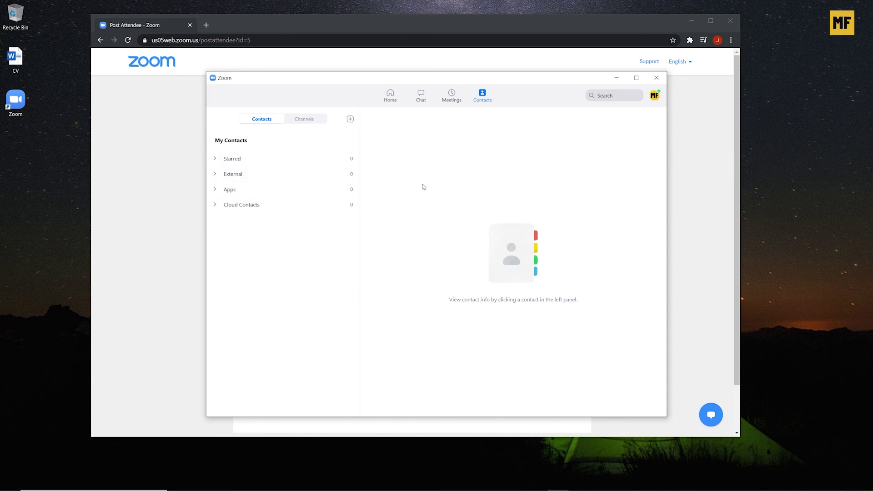
pyautogui.click(311, 122)
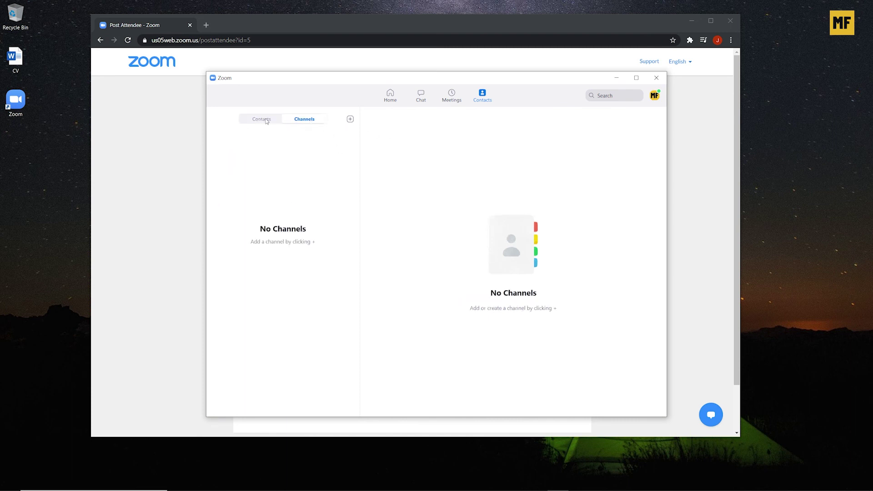
pyautogui.click(389, 94)
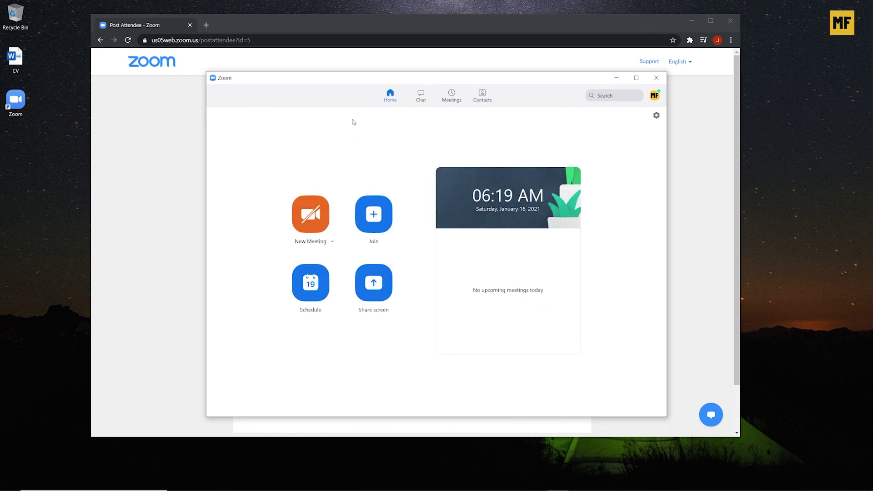